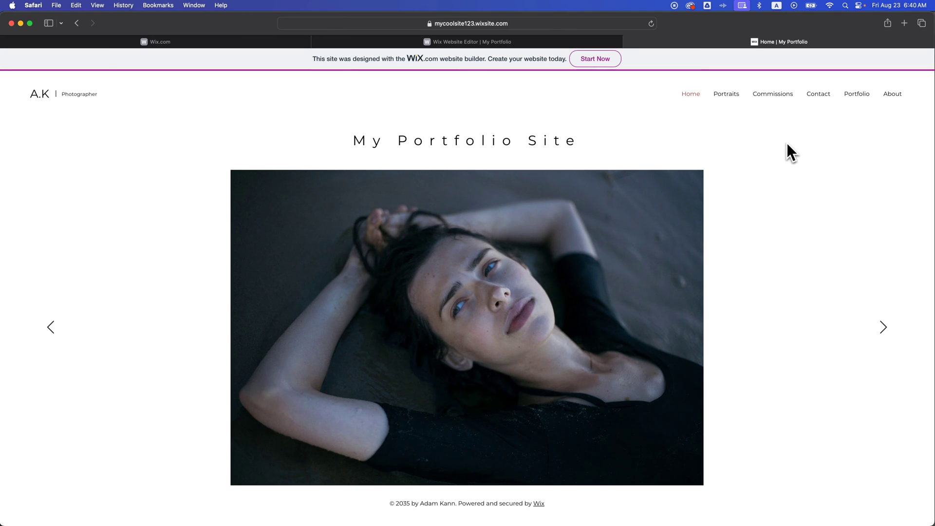
Step: Go to the published site's About page, headed 'ABOUT PXL & BRCKT'
click(892, 96)
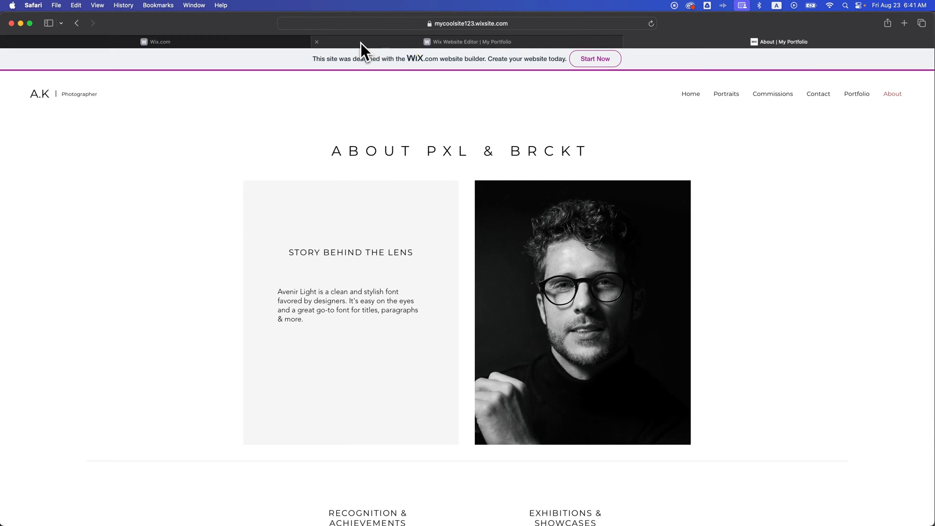
Step: Return to the editor, dismiss the Congratulations dialog, and open the site Dashboard
click(358, 42)
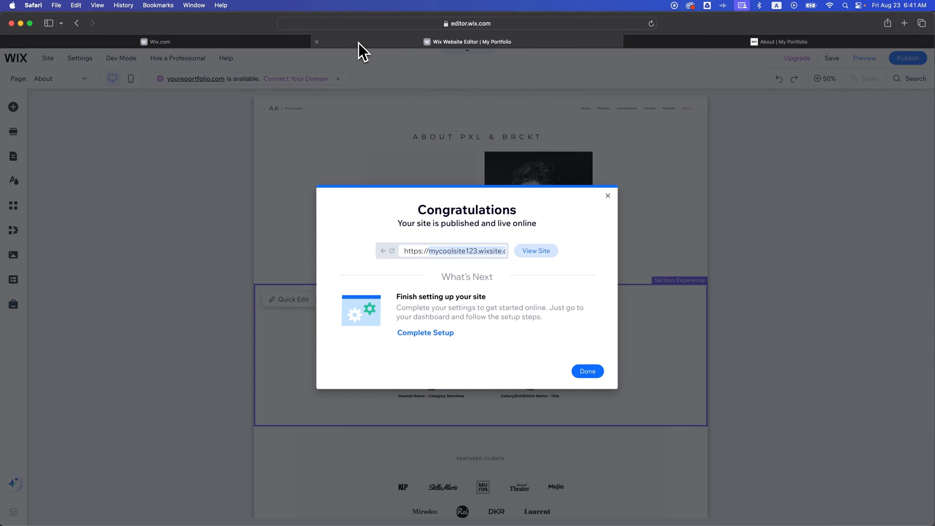
click(608, 196)
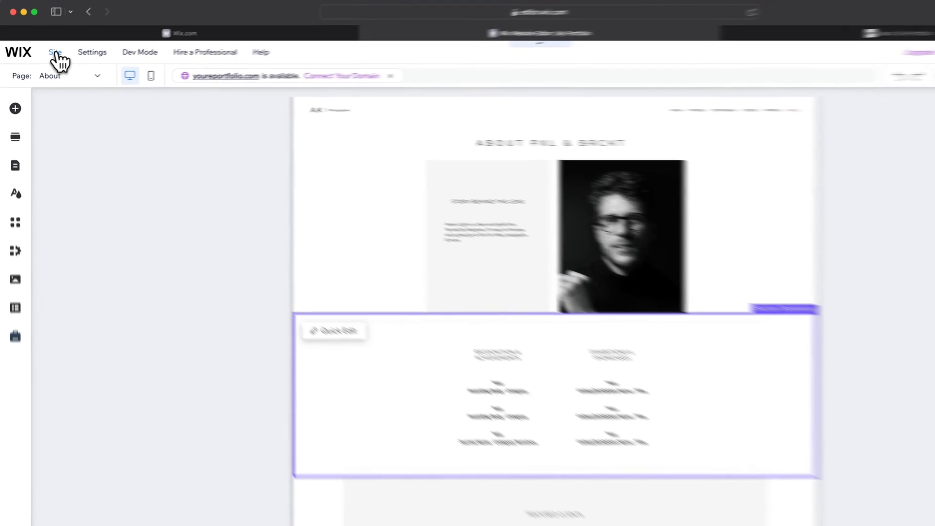
click(48, 58)
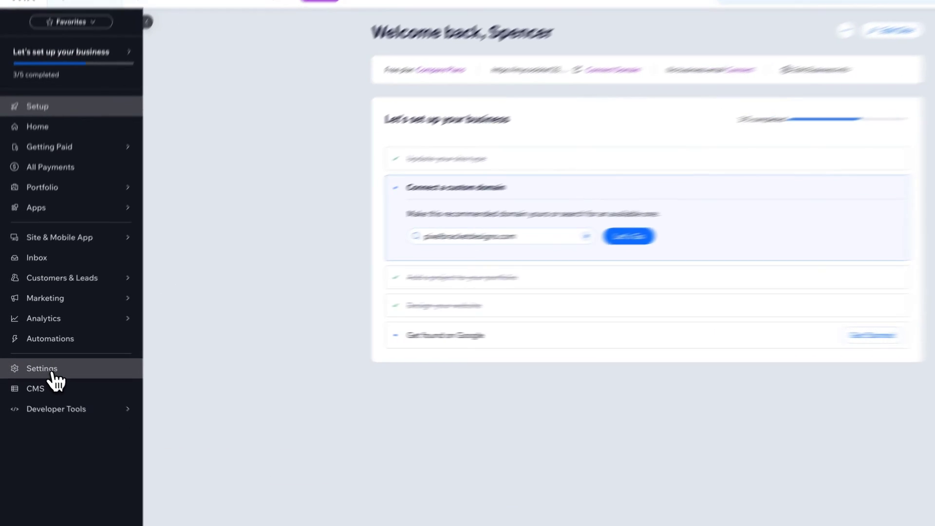
Step: In Website settings, replace my-site-2 with portfolio23 in the free site address and save
click(53, 374)
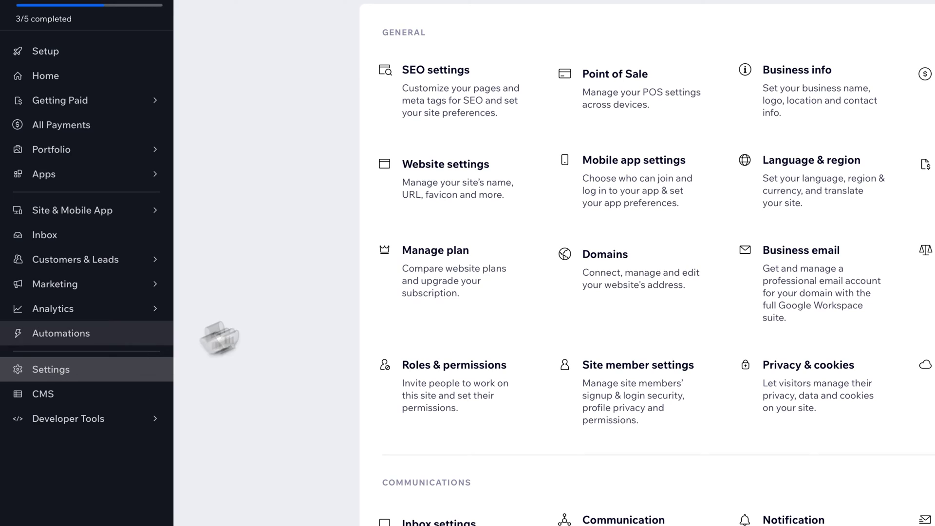
click(459, 194)
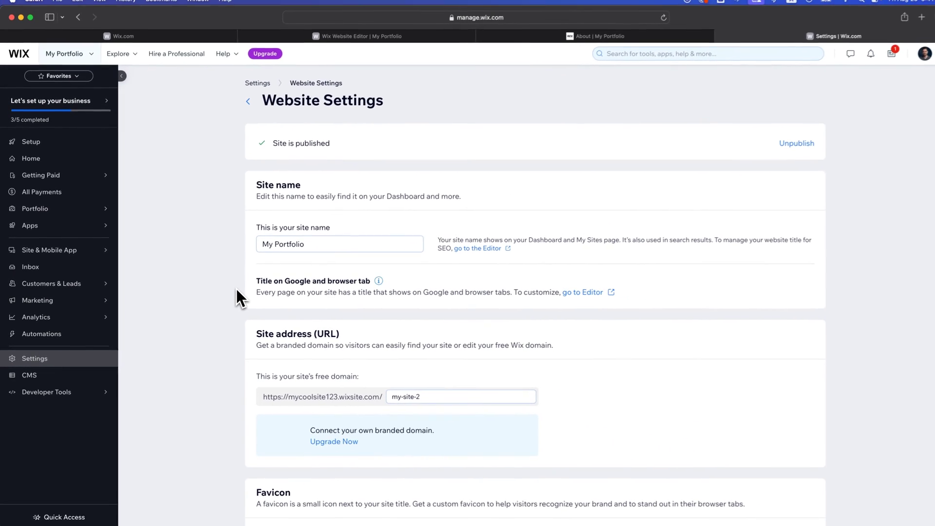
scroll(234, 290, down, 3)
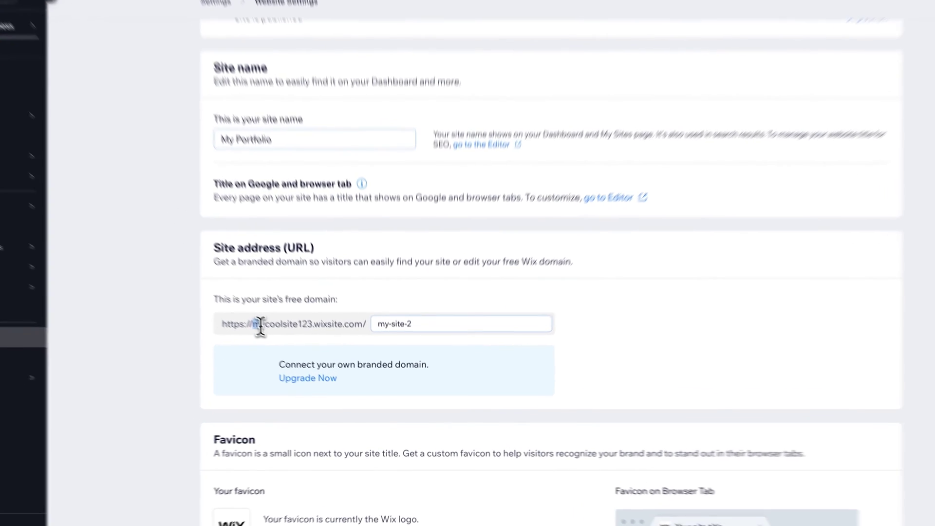
drag(283, 348, 330, 347)
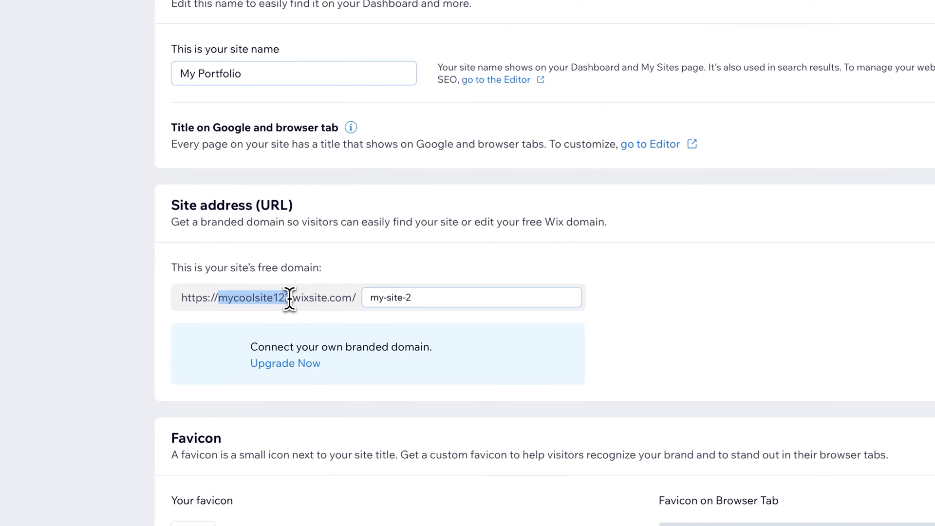
drag(289, 298, 291, 298)
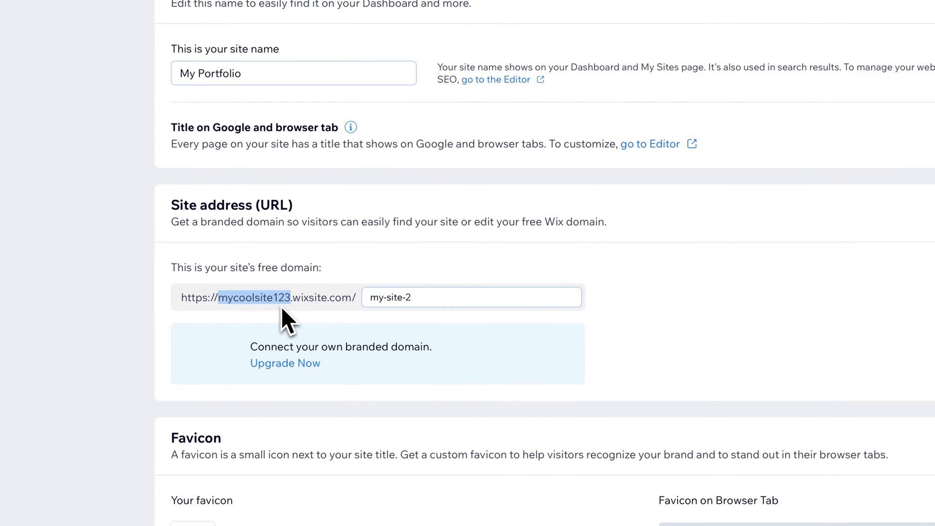
drag(474, 299, 329, 297)
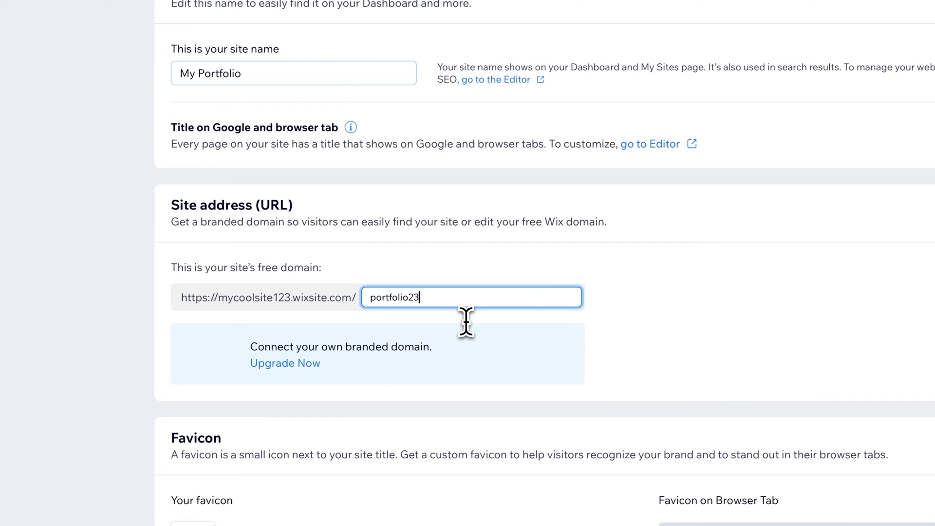
click(698, 292)
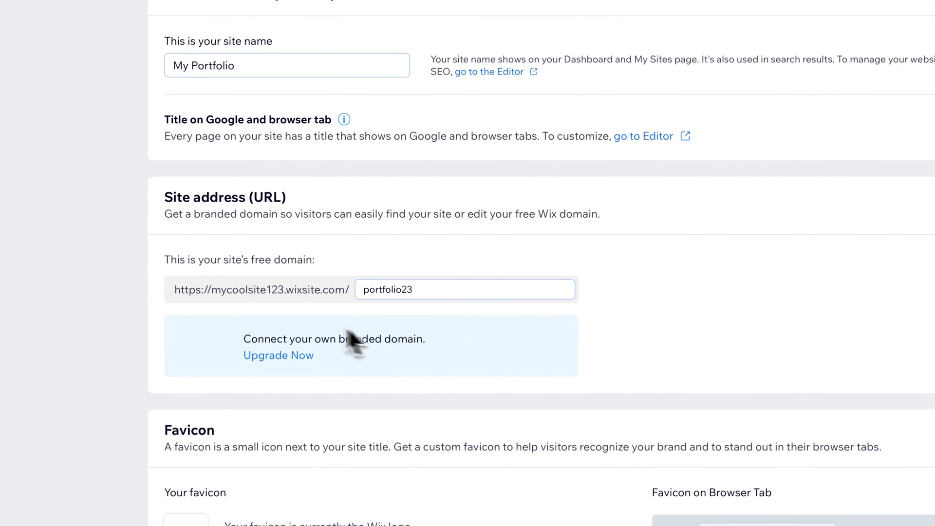
drag(284, 289, 212, 292)
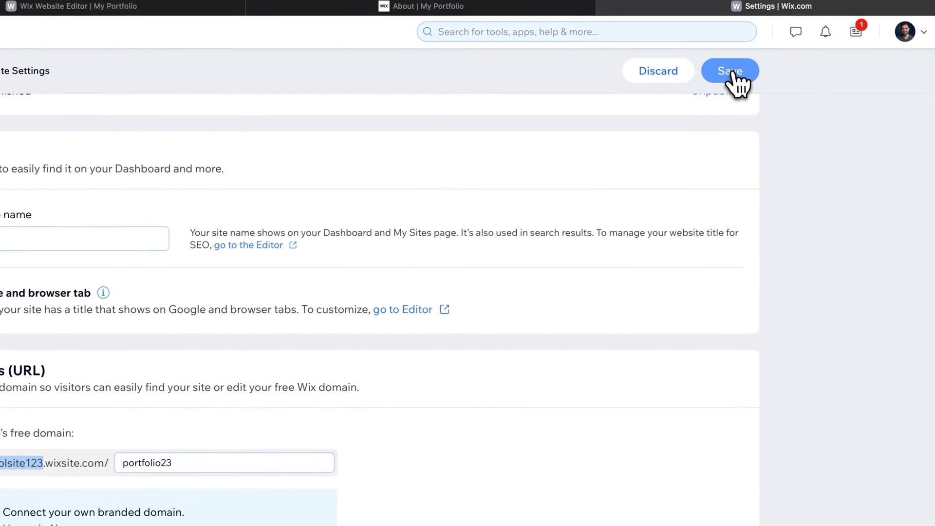
click(934, 0)
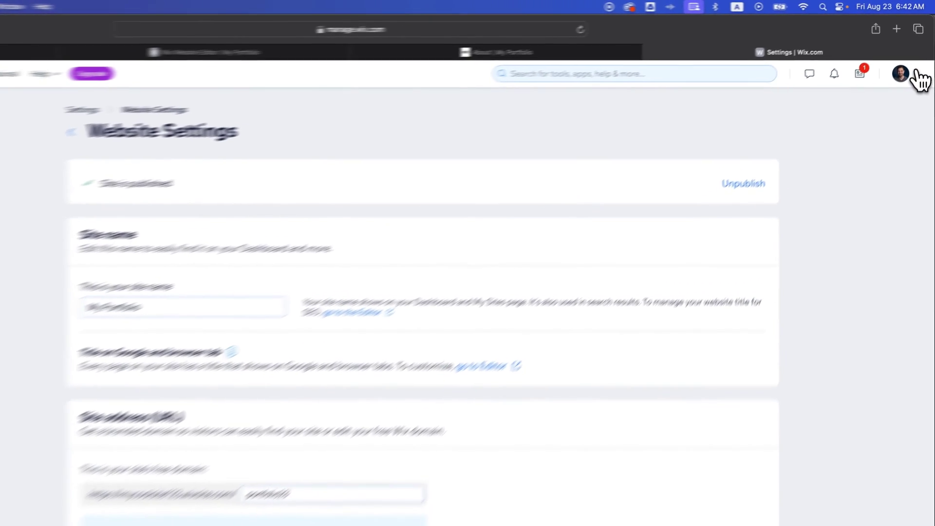
Step: In Account Settings, start a site URL prefix change and select the current prefix mycoolsite123
click(916, 73)
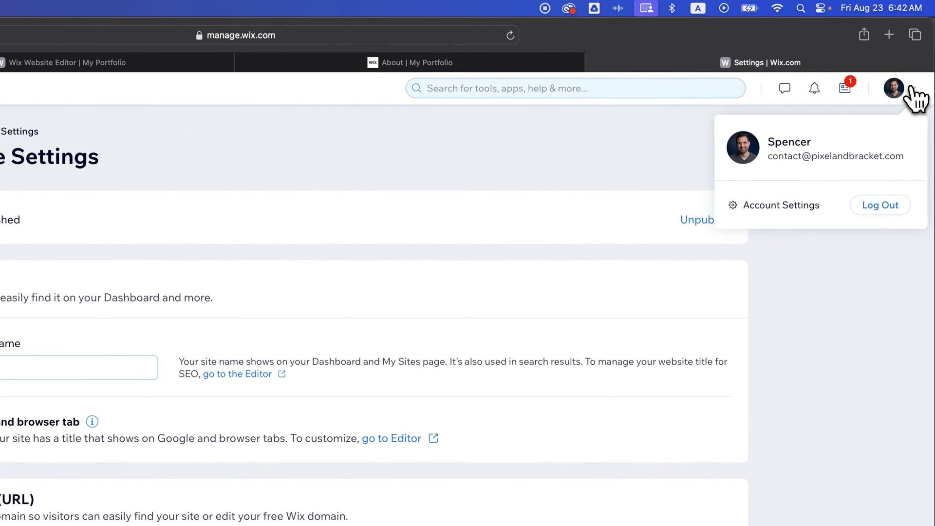
click(793, 208)
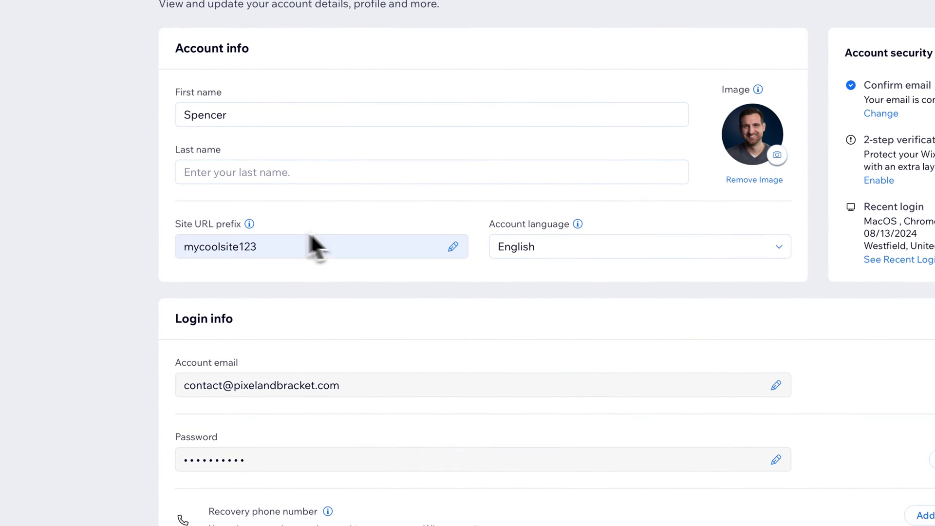
click(453, 247)
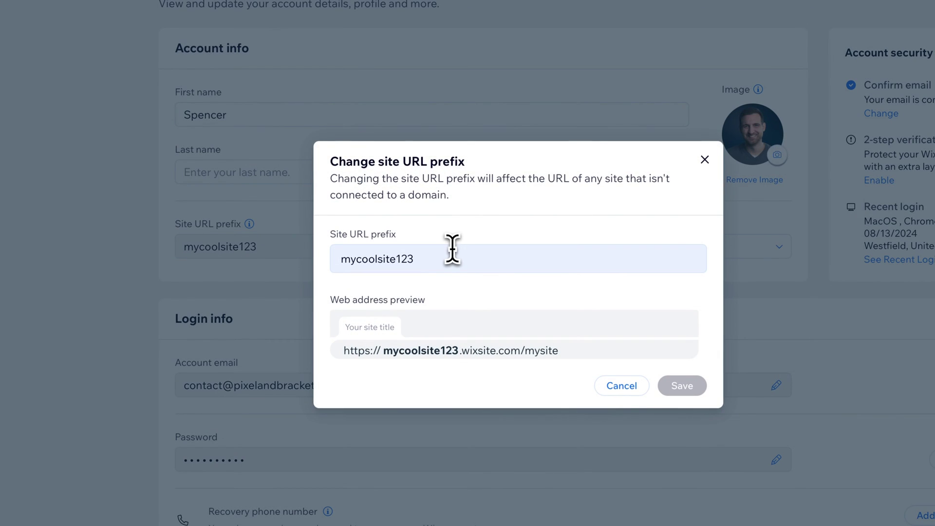
click(437, 258)
drag(457, 261, 302, 261)
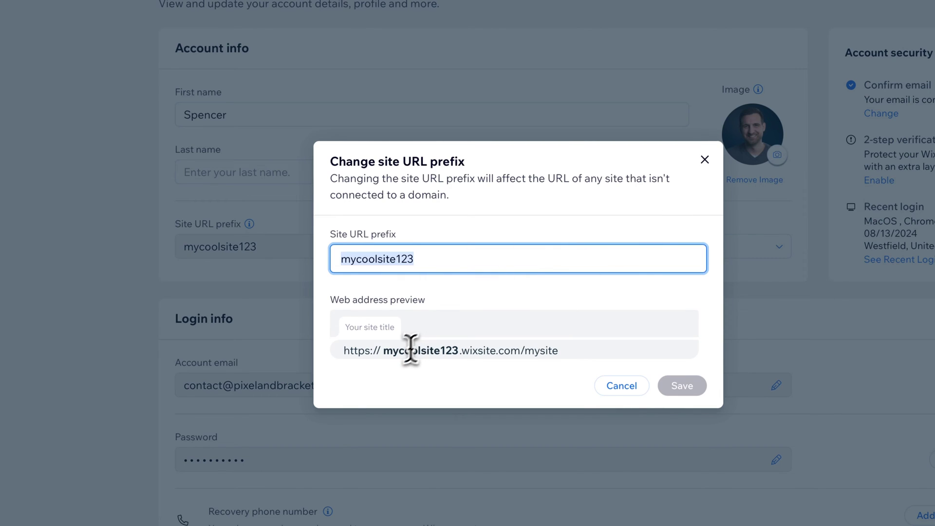
Step: Review the web address preview, then close the prefix dialog without saving
click(525, 354)
triple_click(563, 350)
click(527, 352)
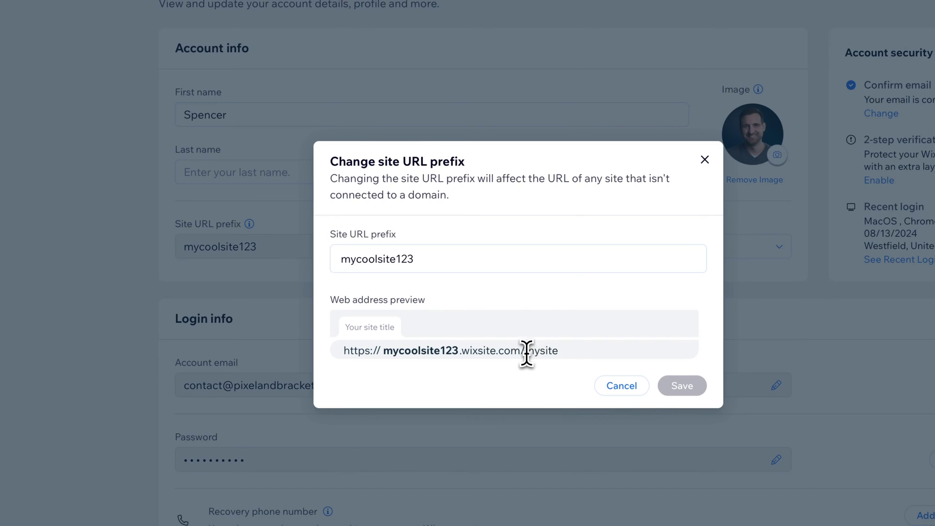
mouse_move(527, 351)
mouse_down()
mouse_move(557, 353)
mouse_move(525, 352)
mouse_up()
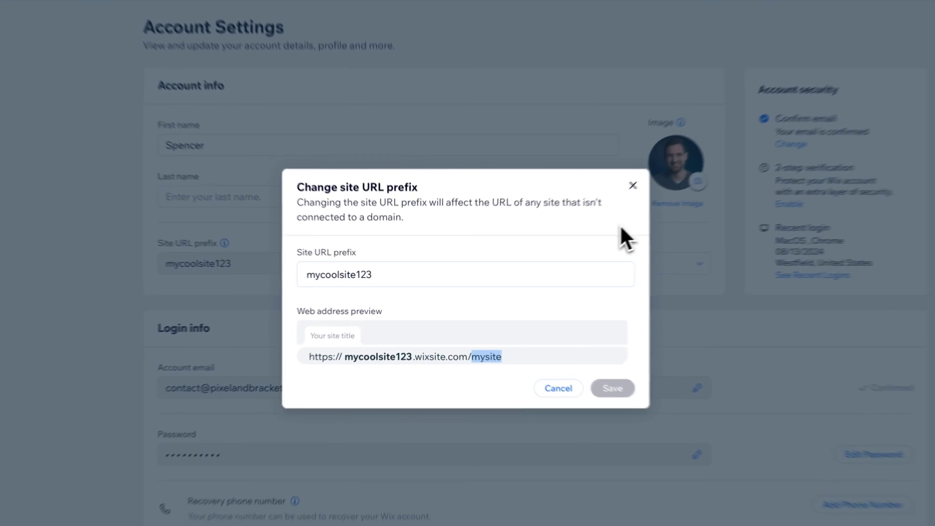
click(704, 160)
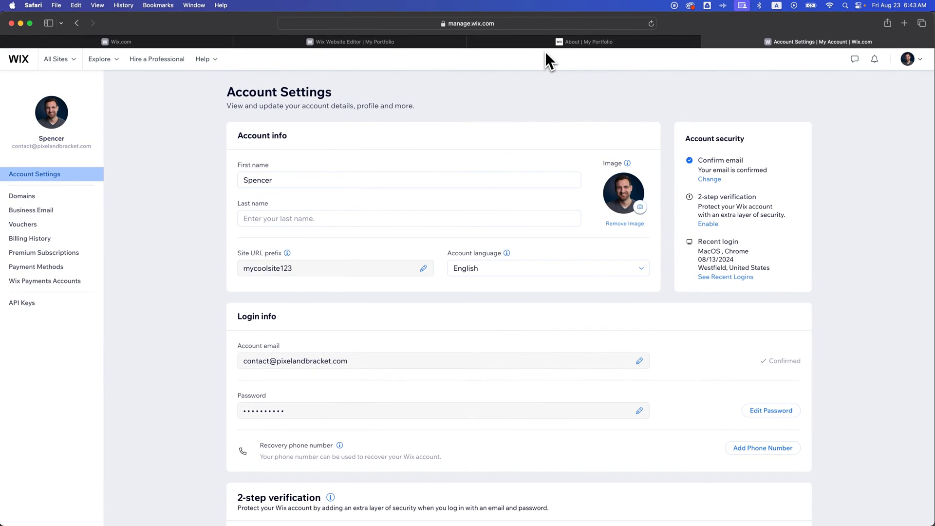
Step: Close the account settings and live site tabs, then show the editor's Site Pages and Menu panel
click(706, 41)
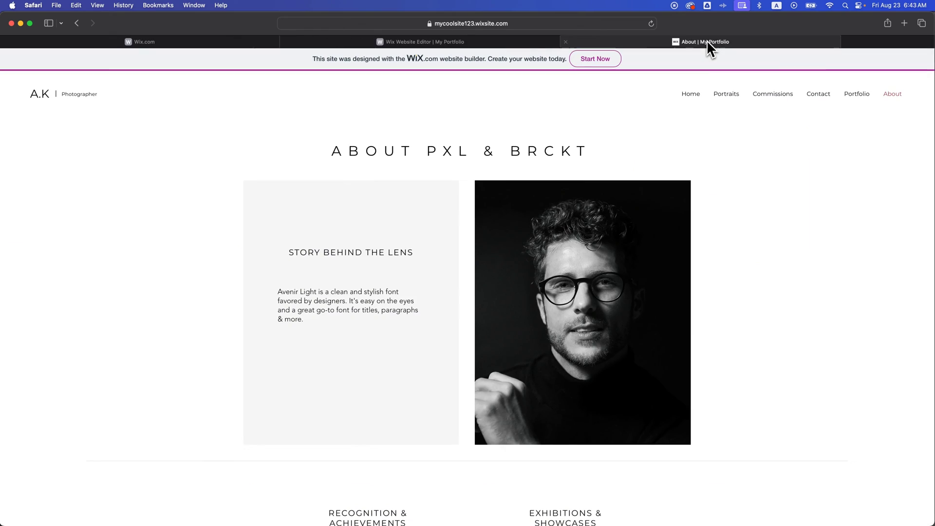
click(631, 42)
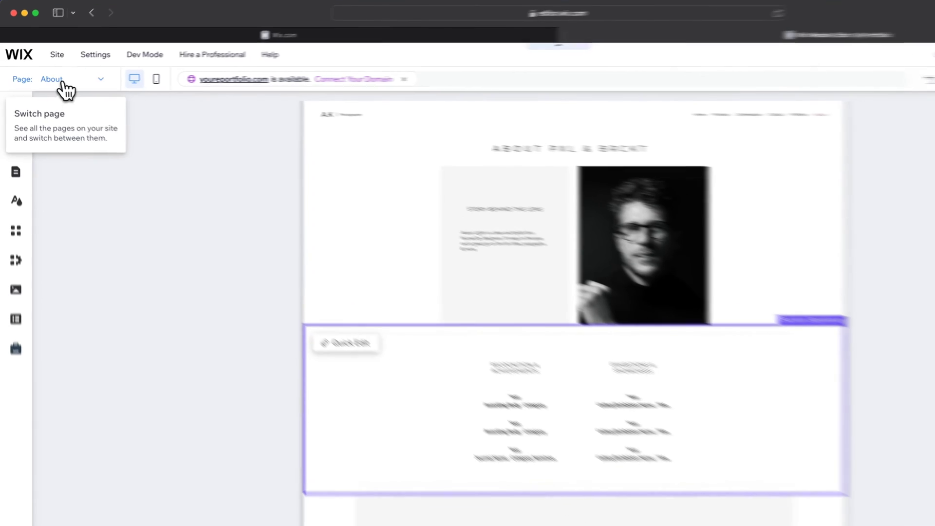
click(63, 80)
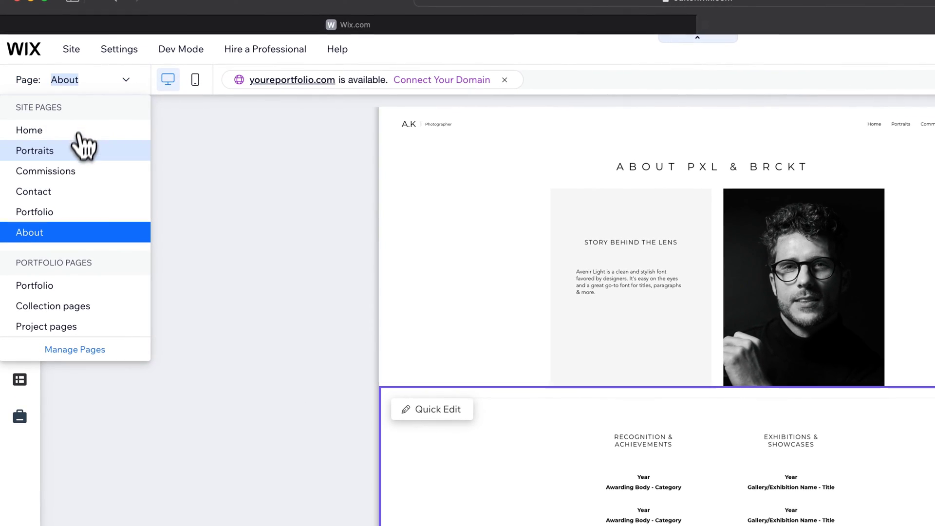
click(45, 236)
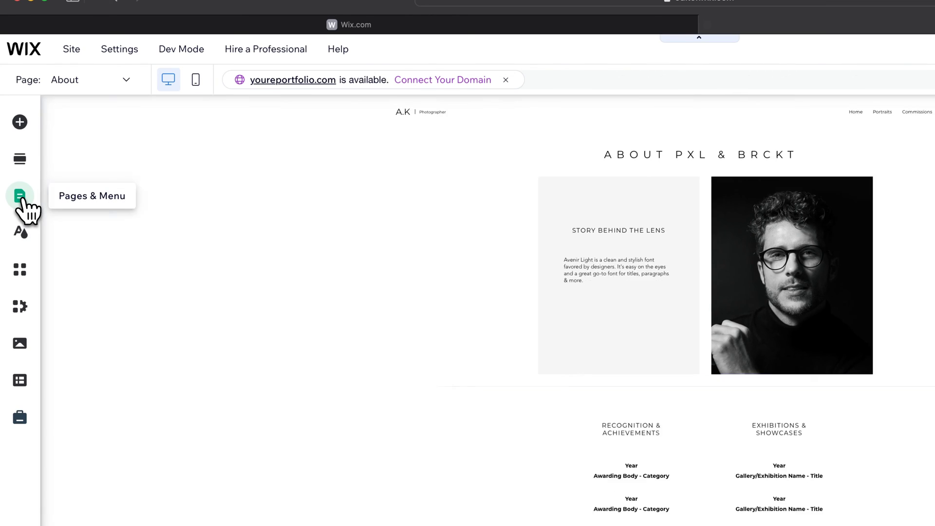
click(20, 196)
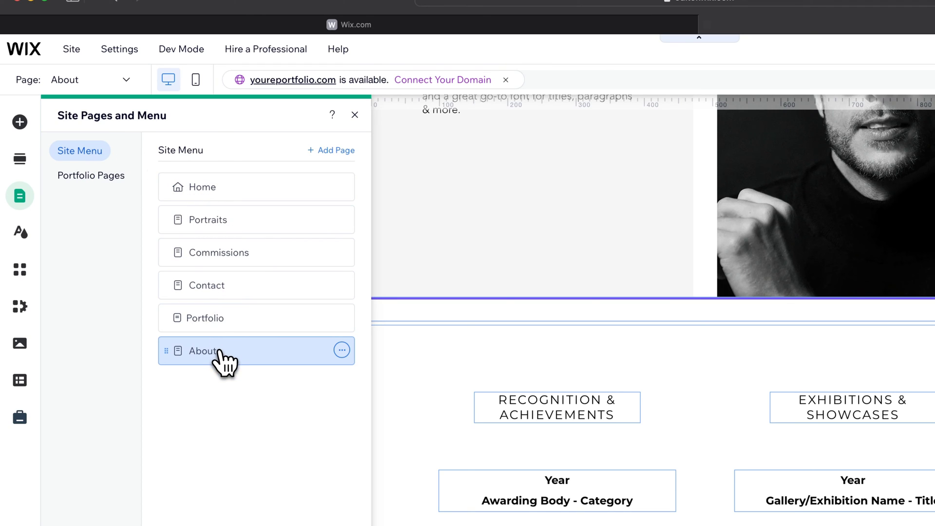
Step: Bring up the About page's settings on the SEO basics tab
click(342, 350)
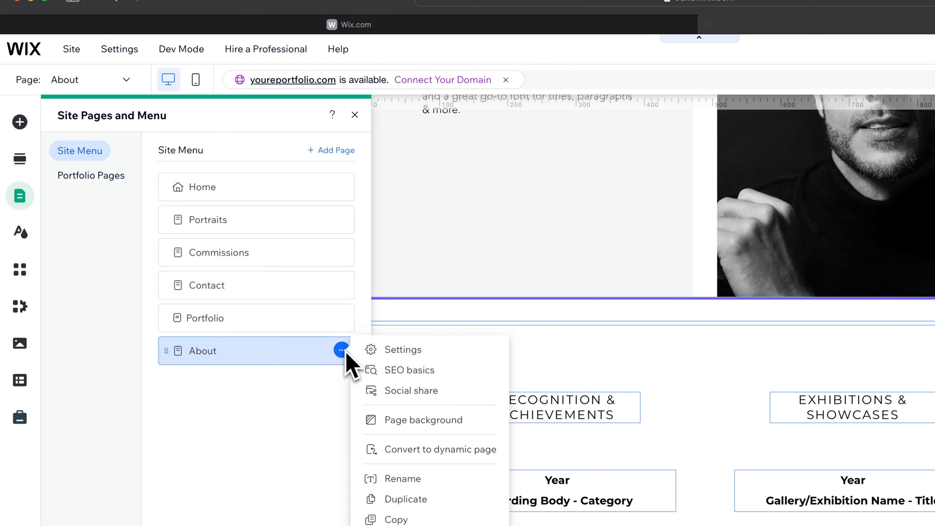
click(387, 349)
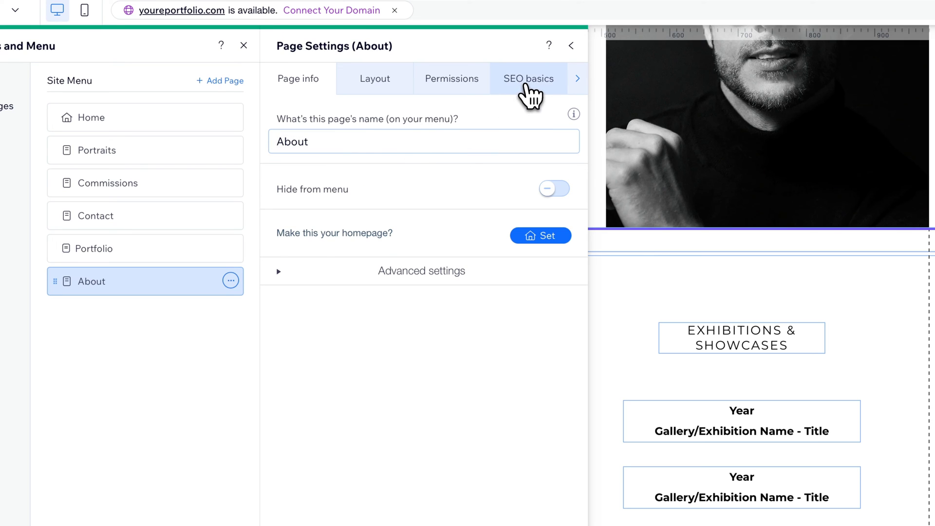
click(529, 93)
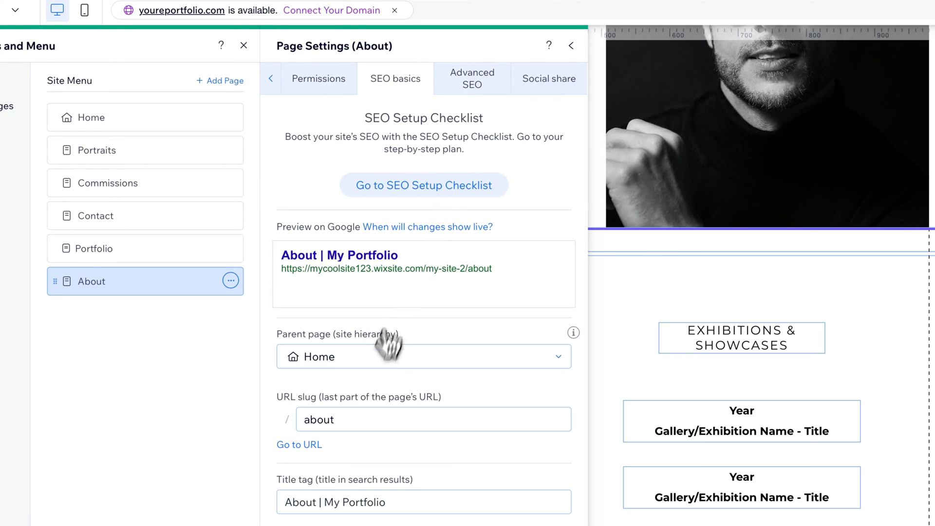
Step: Change the About page URL slug from about to aboutme and publish the site
click(350, 420)
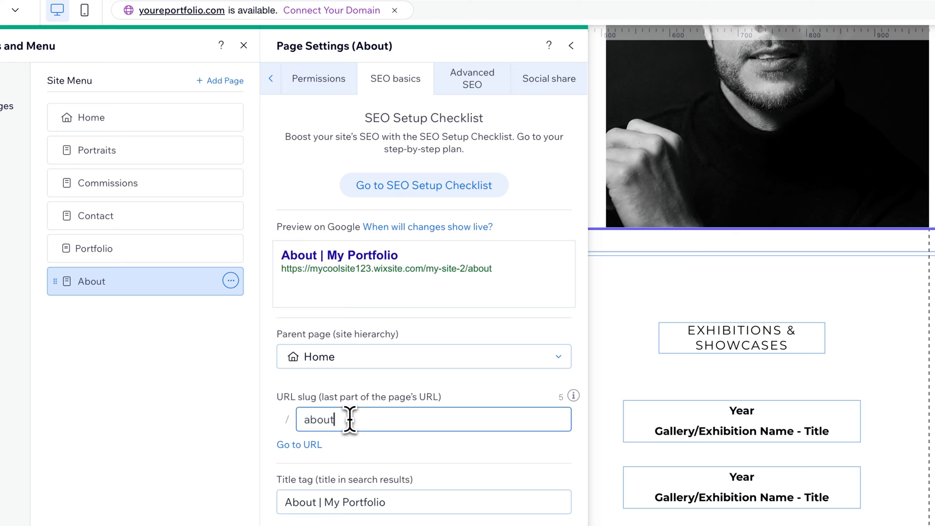
drag(367, 419, 291, 420)
text(aboutme)
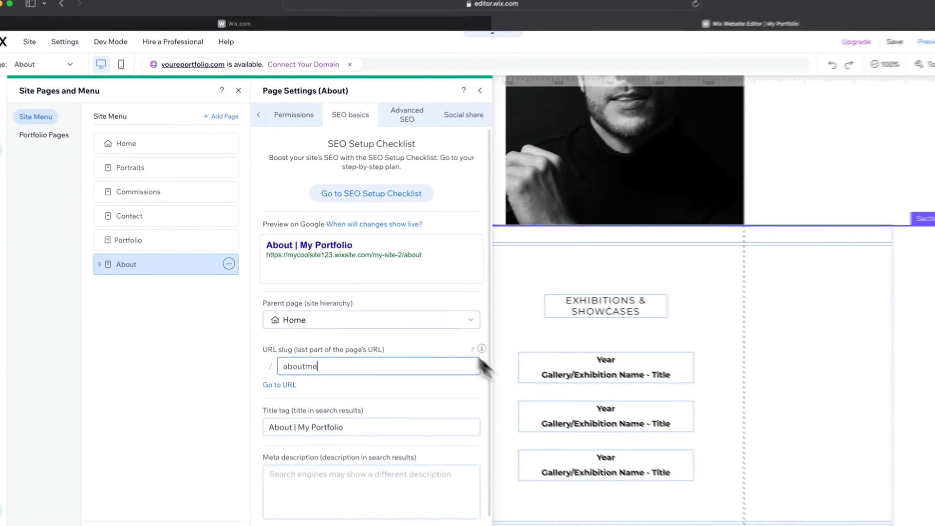
click(470, 383)
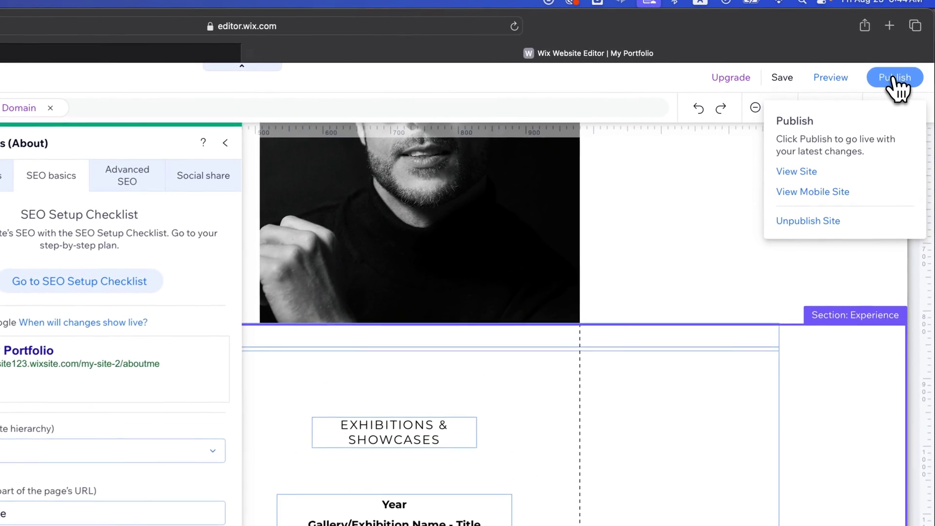
click(908, 58)
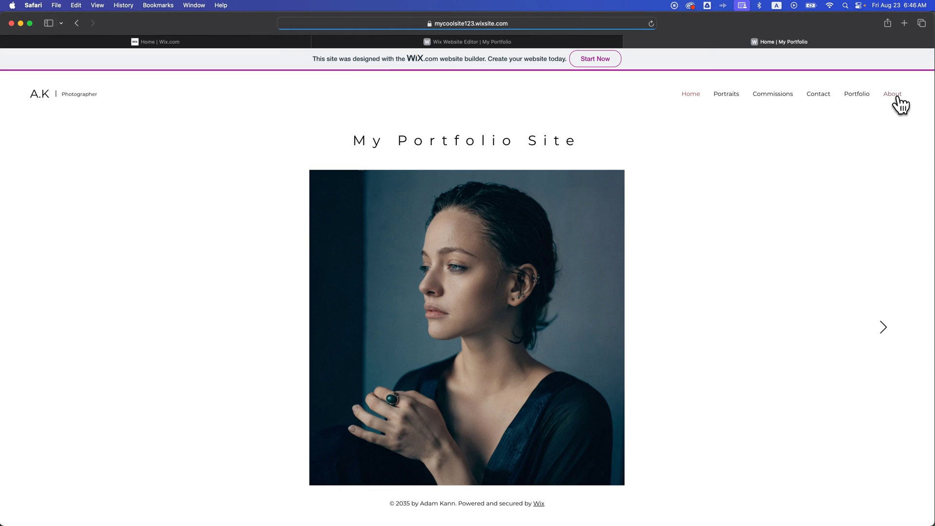
Step: Show the live About page with its full address mycoolsite123.wixsite.com/portfolio23/aboutme
click(898, 97)
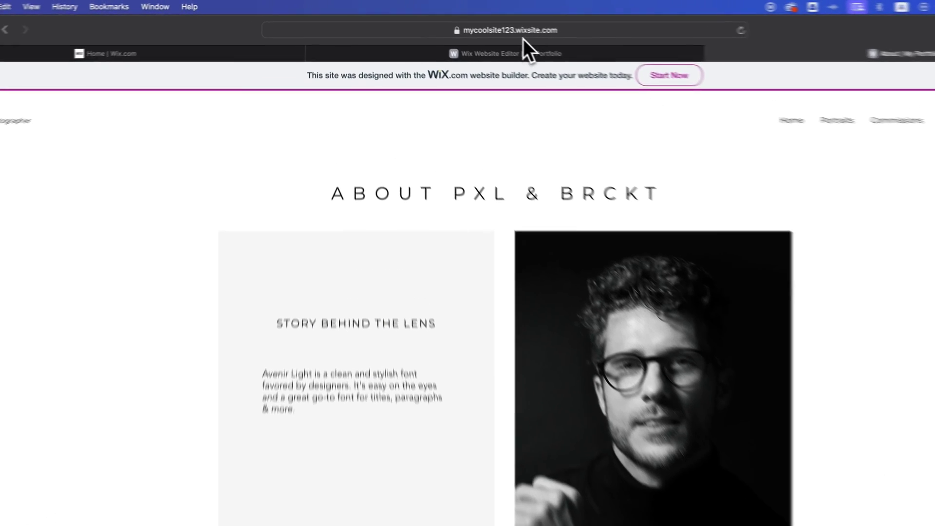
click(469, 26)
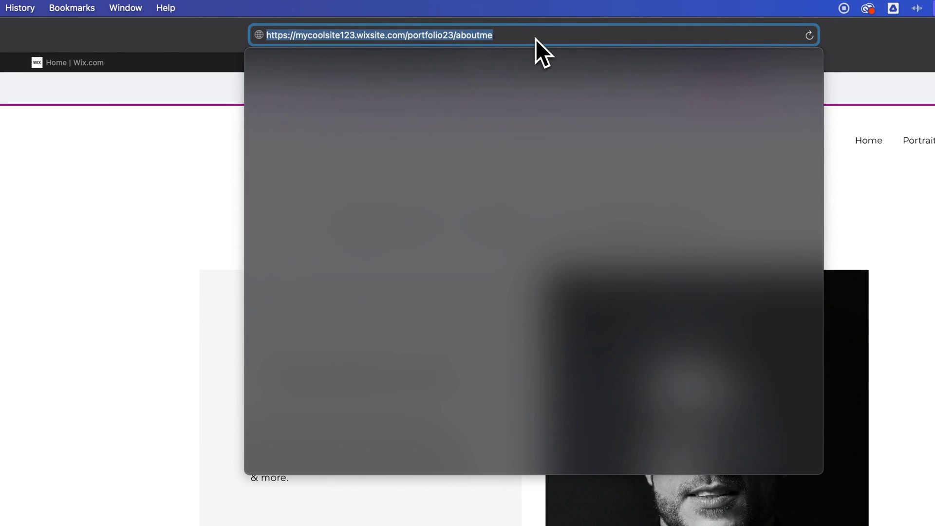